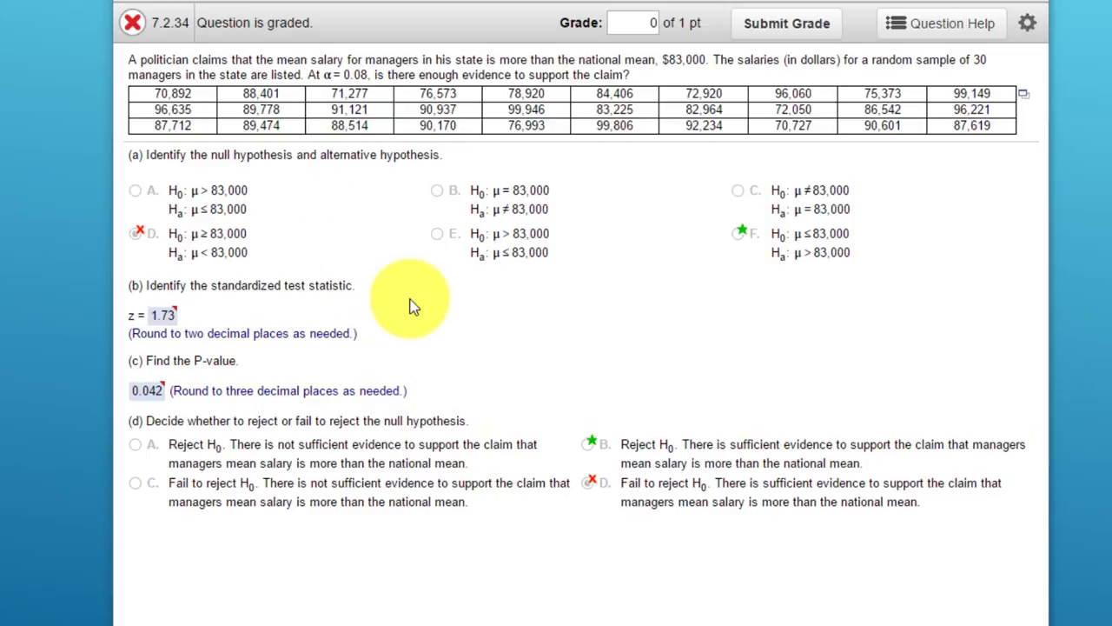
Export the 30 manager salaries to StatCrunch so they fill var1, rows 1–30.
{"action": "left_click", "coordinate": [1025, 98]}
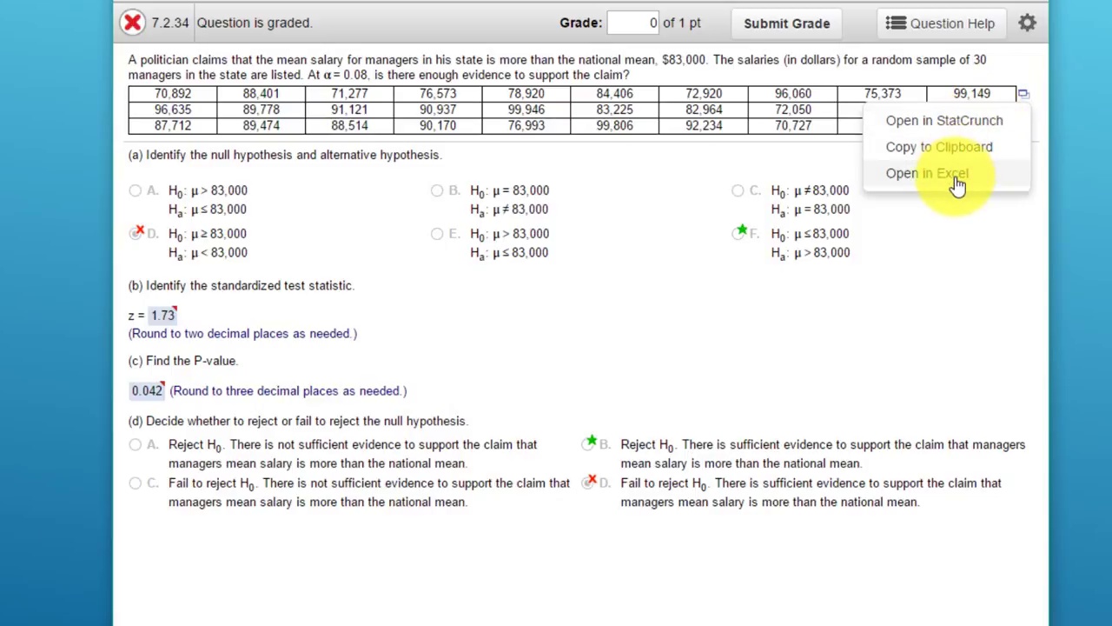
{"action": "left_click", "coordinate": [973, 127]}
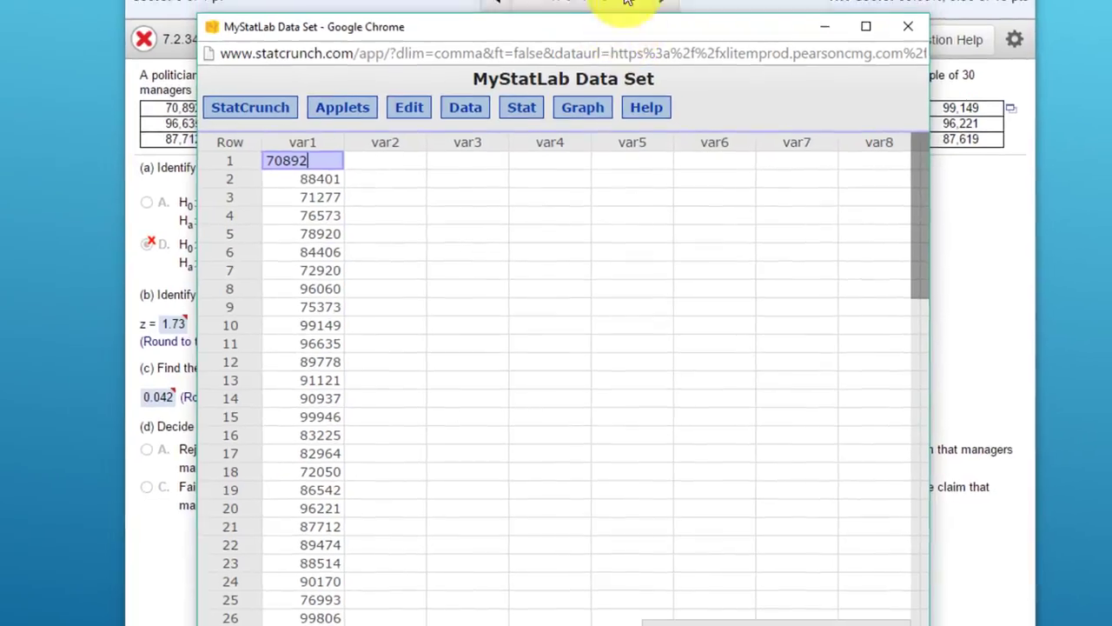
{"action": "left_click_drag", "start_coordinate": [626, 7], "coordinate": [660, 0]}
{"action": "left_click", "coordinate": [599, 556]}
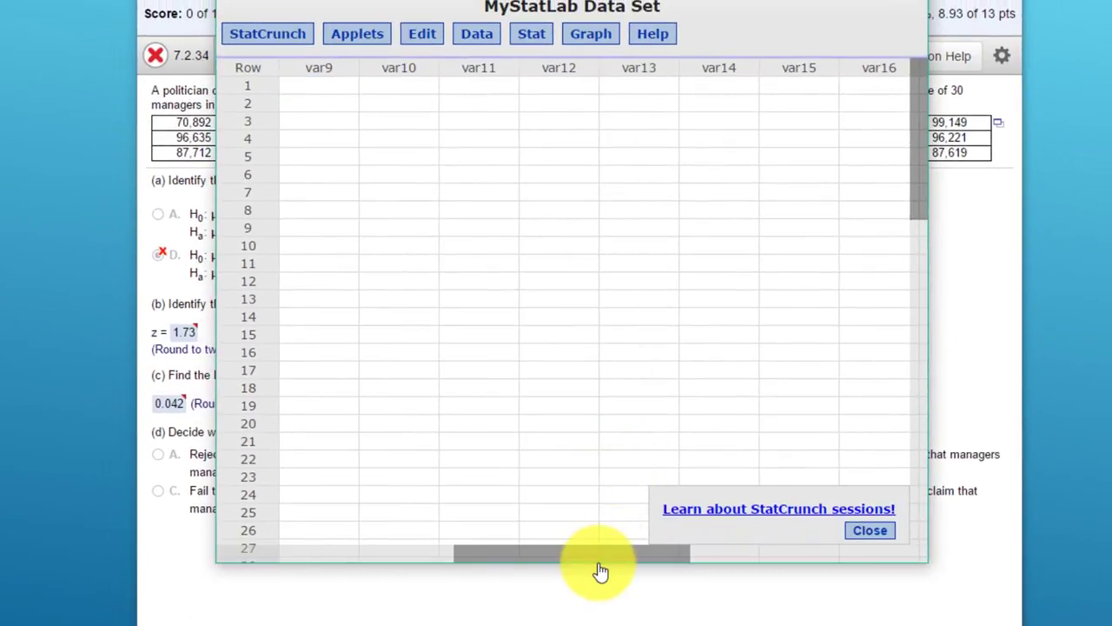
{"action": "left_click_drag", "start_coordinate": [598, 565], "coordinate": [598, 625]}
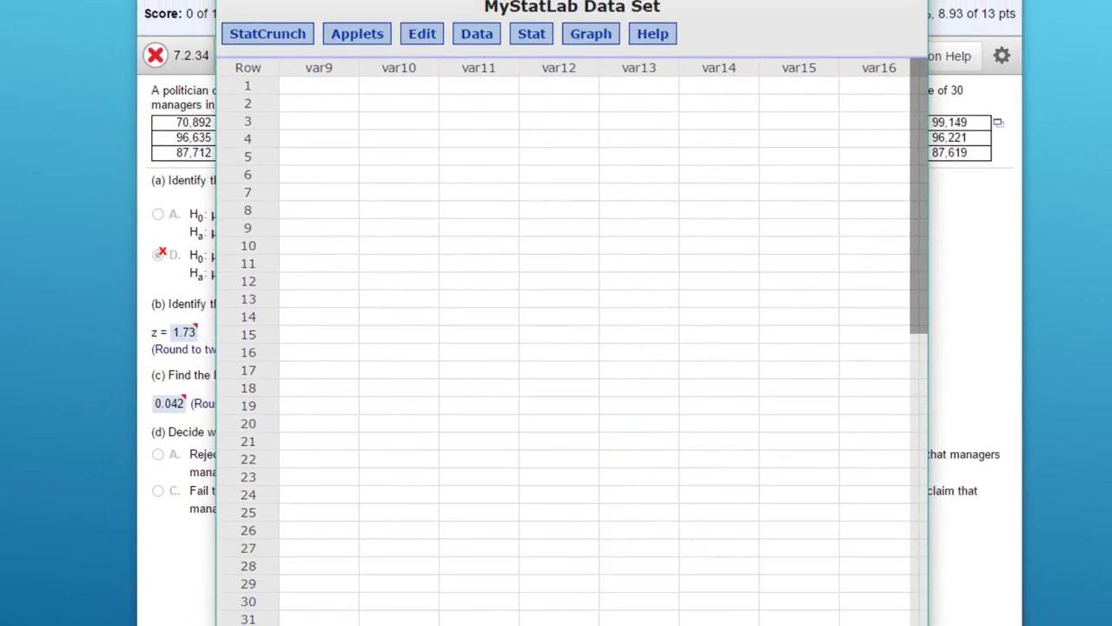
{"action": "key", "text": "ctrl+v"}
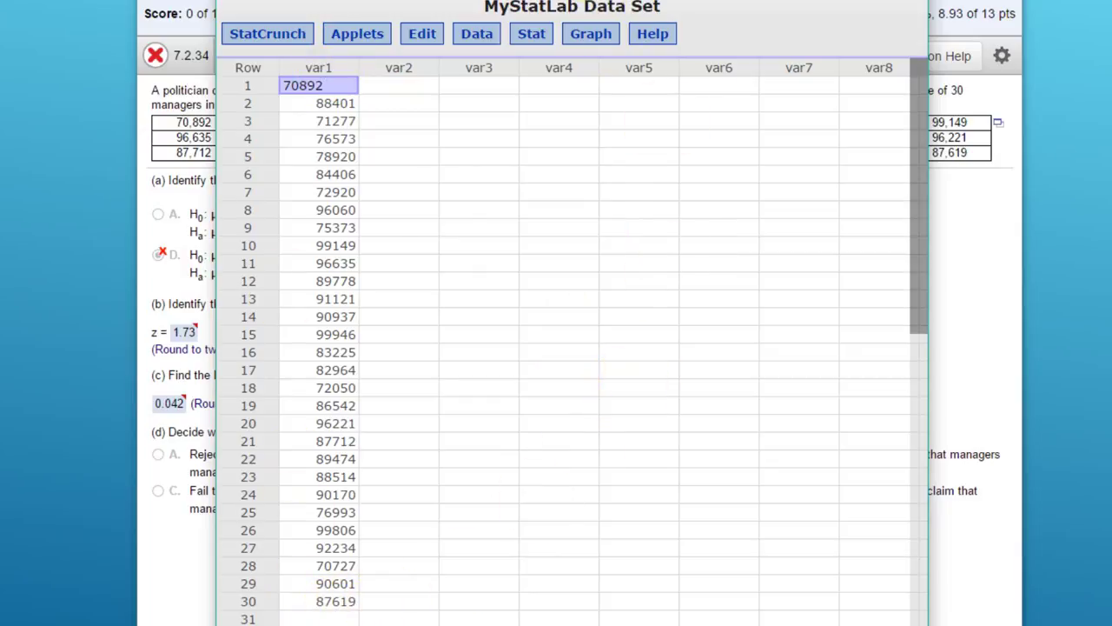
{"action": "left_click_drag", "start_coordinate": [609, 10], "coordinate": [636, 0]}
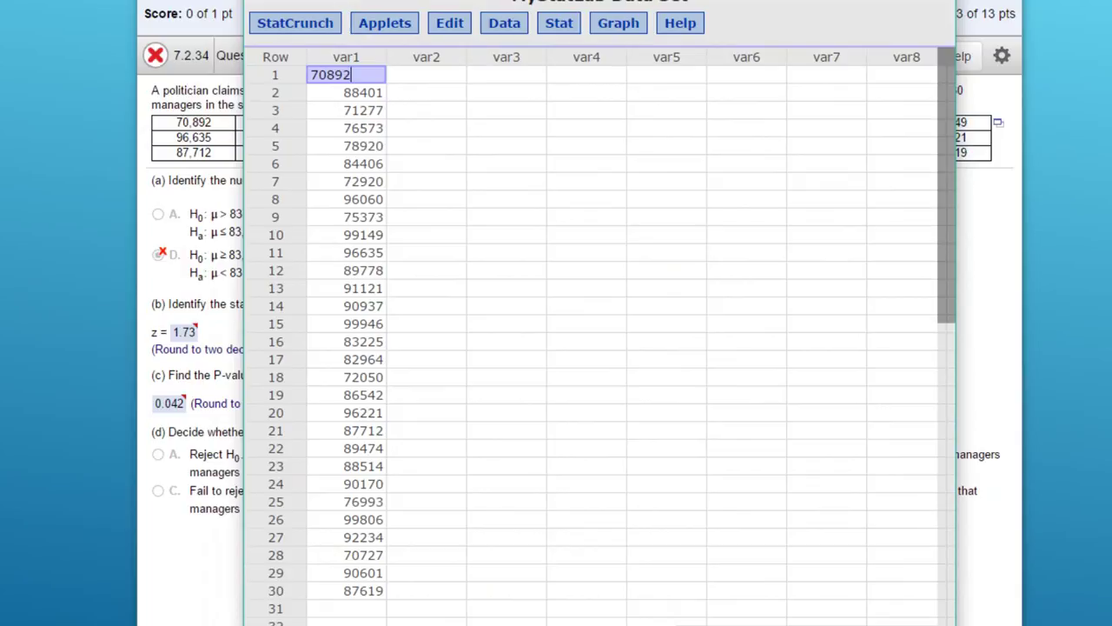
Start a One Sample Z test with data from Stat > Z Stats and select var1.
{"action": "left_click", "coordinate": [557, 33]}
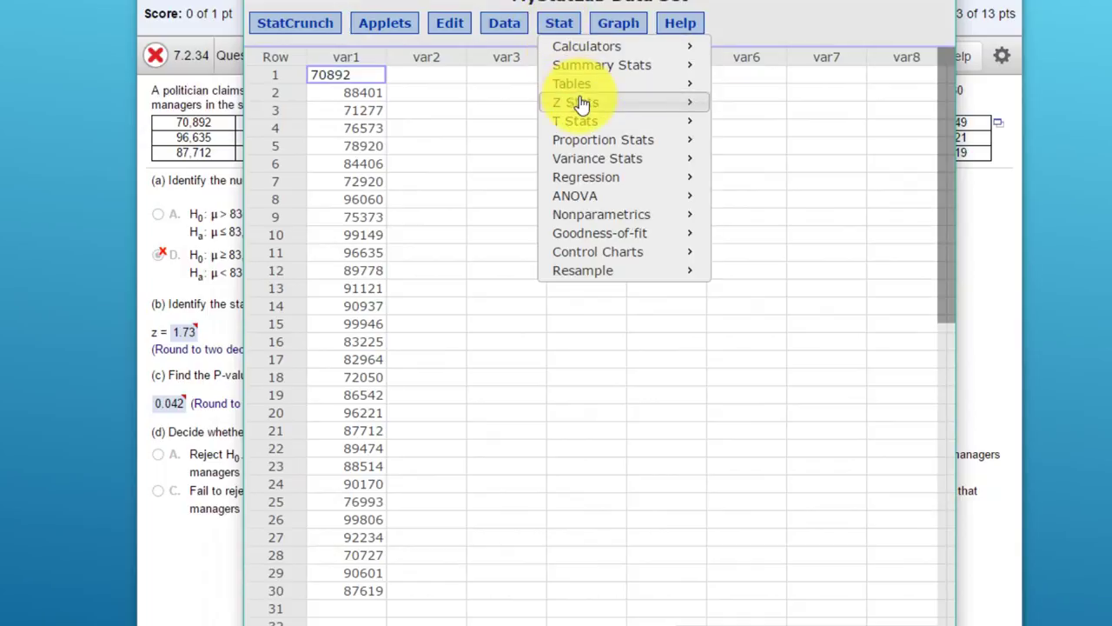
{"action": "mouse_move", "coordinate": [580, 103]}
{"action": "mouse_move", "coordinate": [765, 105]}
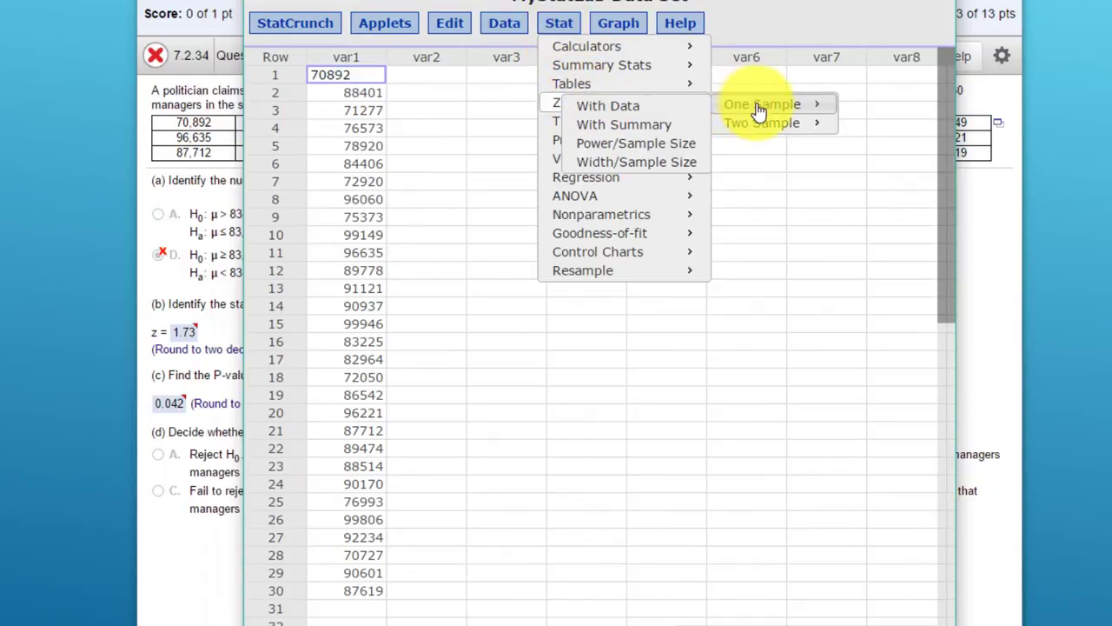
{"action": "left_click", "coordinate": [658, 106]}
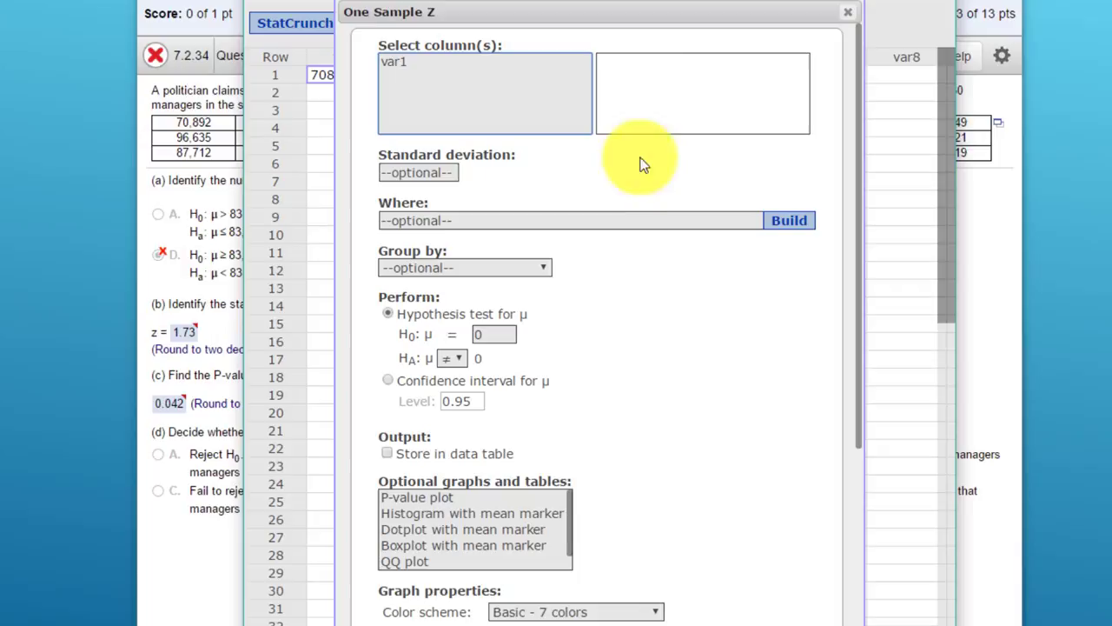
{"action": "left_click_drag", "start_coordinate": [640, 10], "coordinate": [633, 2]}
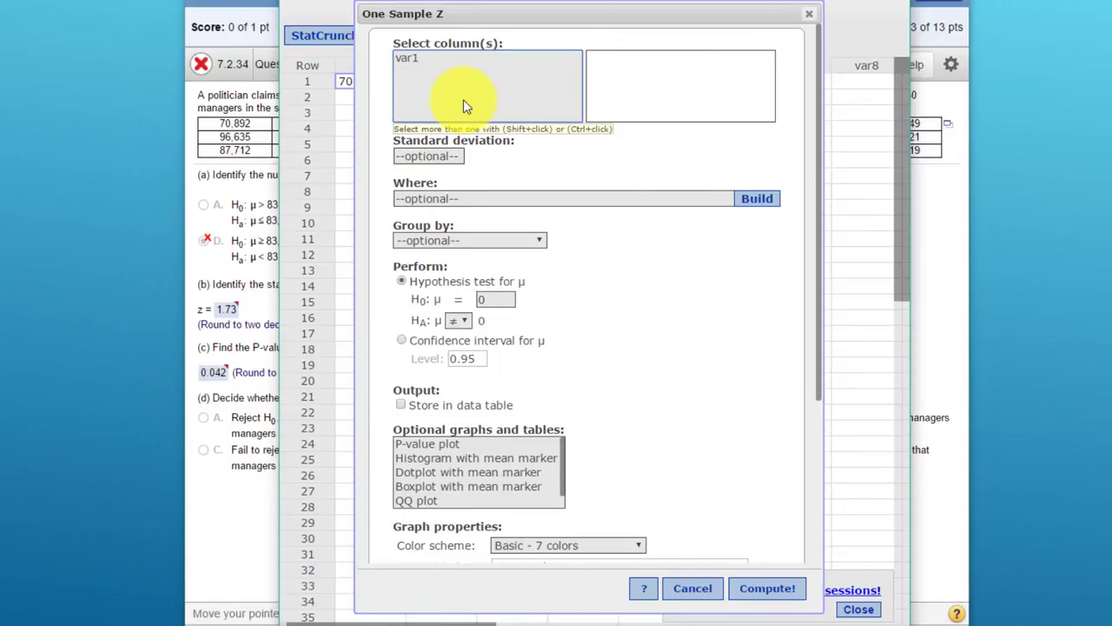
{"action": "left_click", "coordinate": [409, 59]}
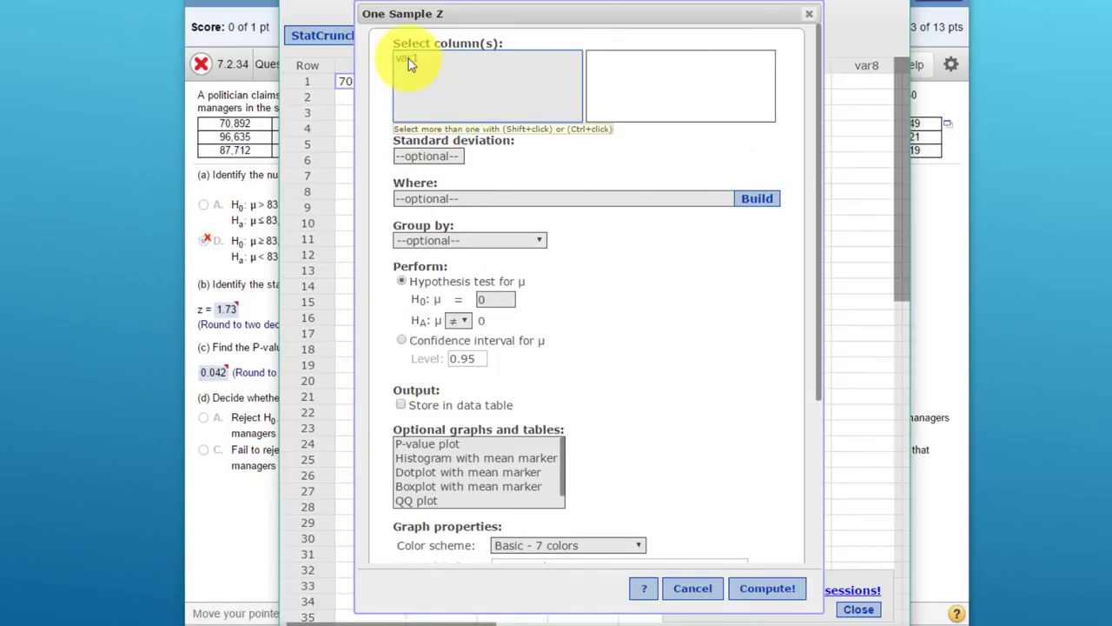
{"action": "left_click", "coordinate": [410, 61]}
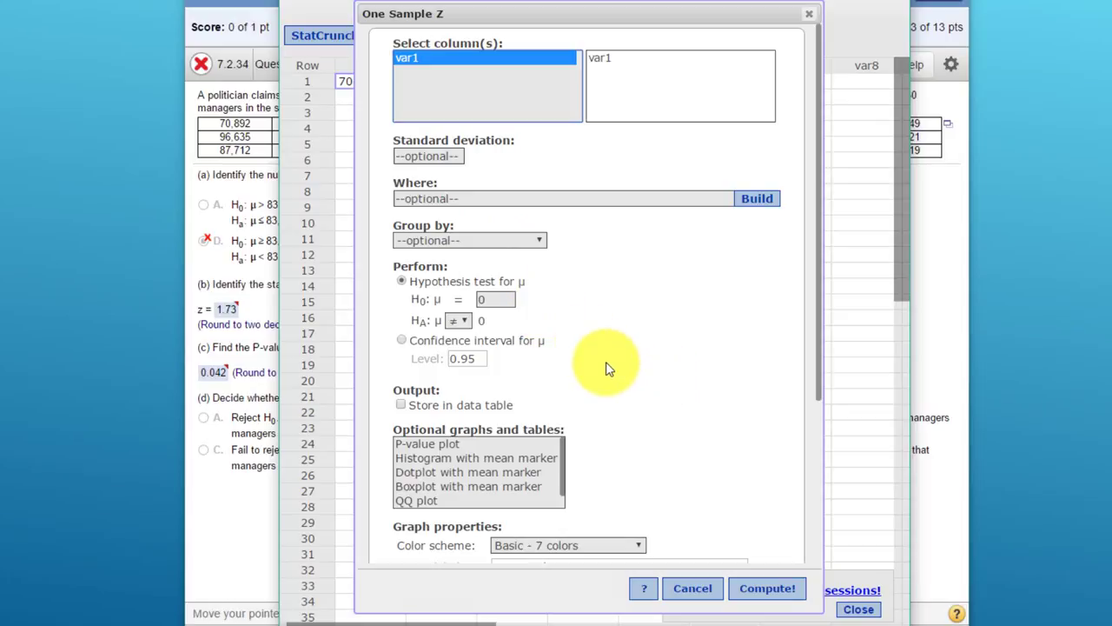
Select the H0 mean box and lower the window to read the question's hypotheses.
{"action": "double_click", "coordinate": [499, 301]}
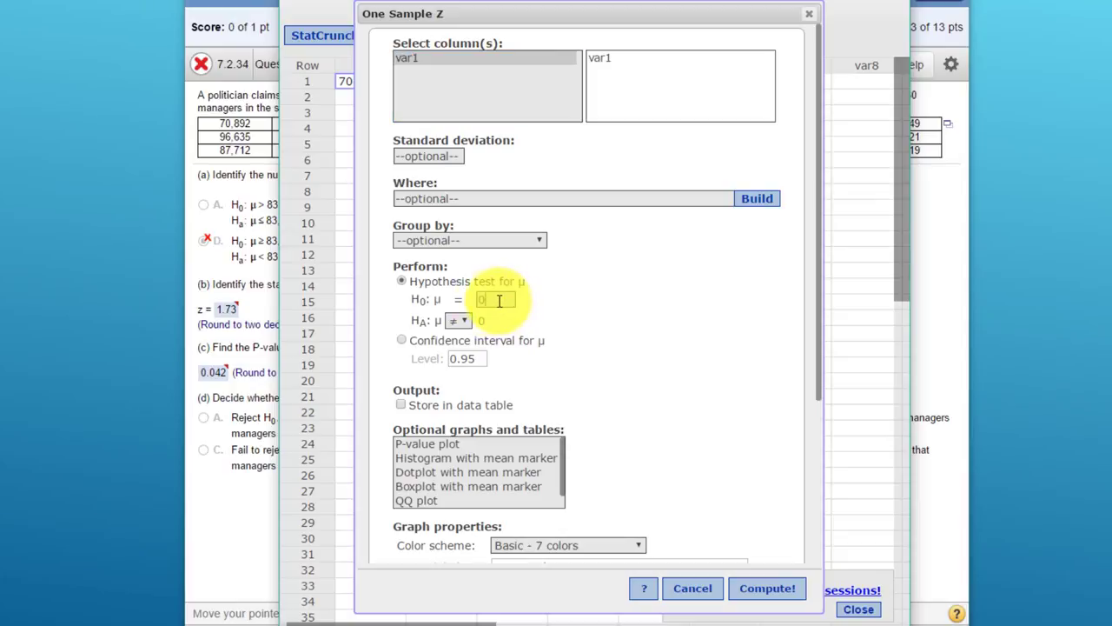
{"action": "left_click_drag", "start_coordinate": [541, 8], "coordinate": [587, 334]}
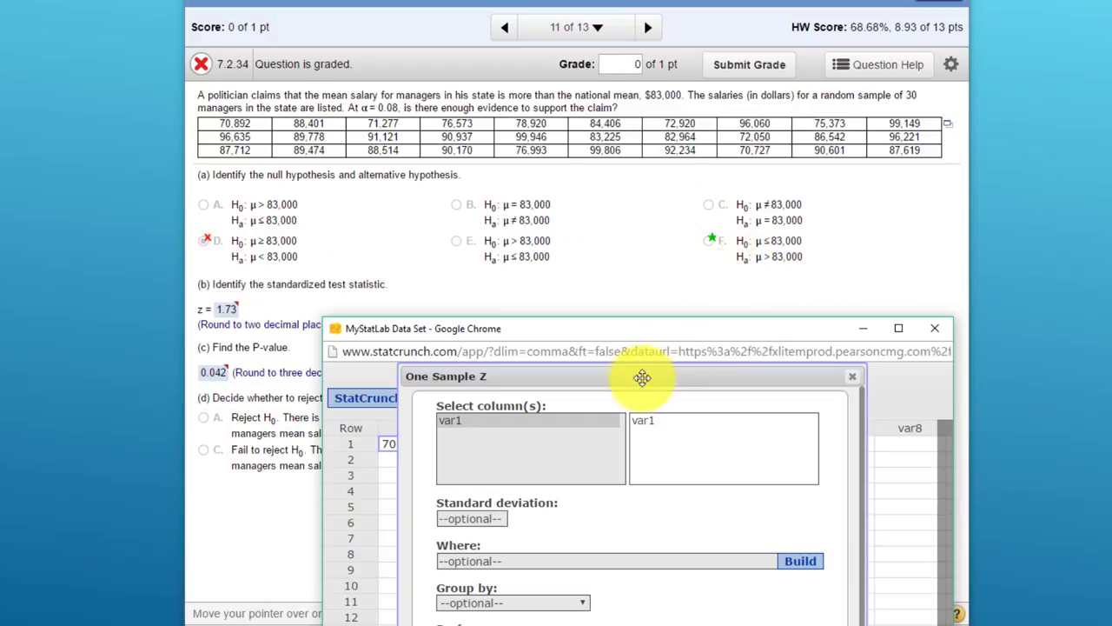
Enter H0: μ = 83000 with upper-tail alternative μ > 83000 and compute the test.
{"action": "left_click_drag", "start_coordinate": [641, 321], "coordinate": [634, 42]}
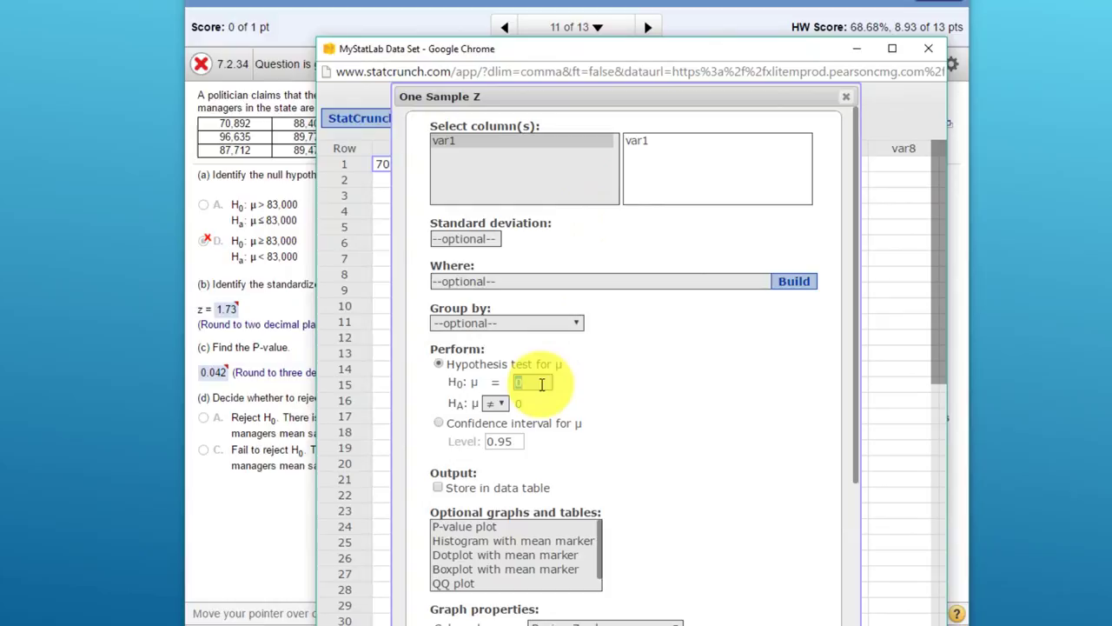
{"action": "type", "text": "83000"}
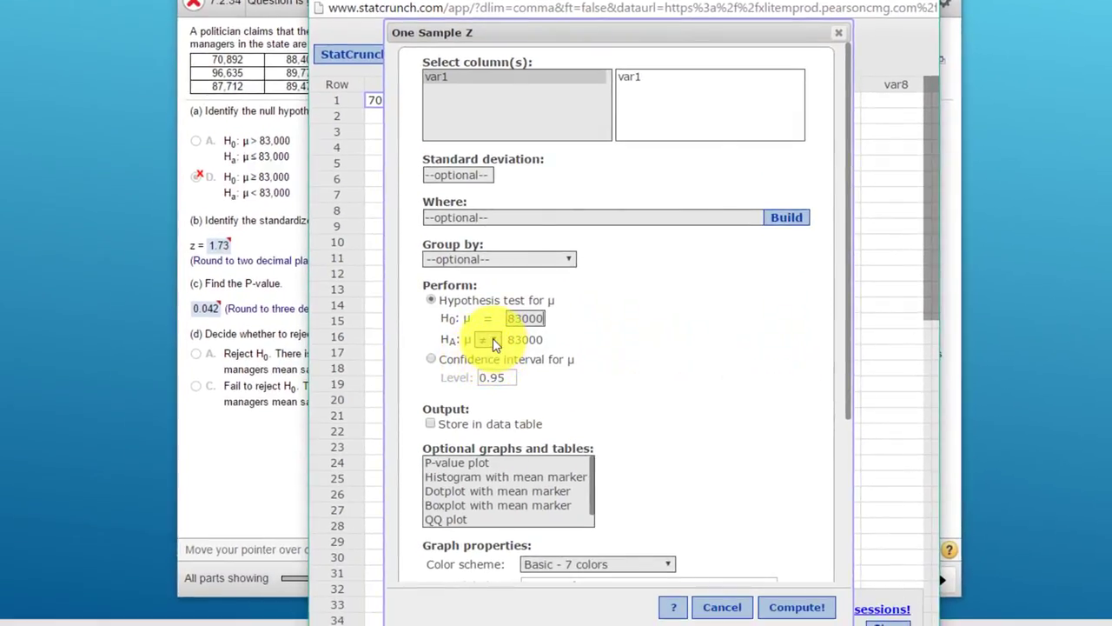
{"action": "left_click", "coordinate": [493, 339]}
{"action": "left_click", "coordinate": [485, 379]}
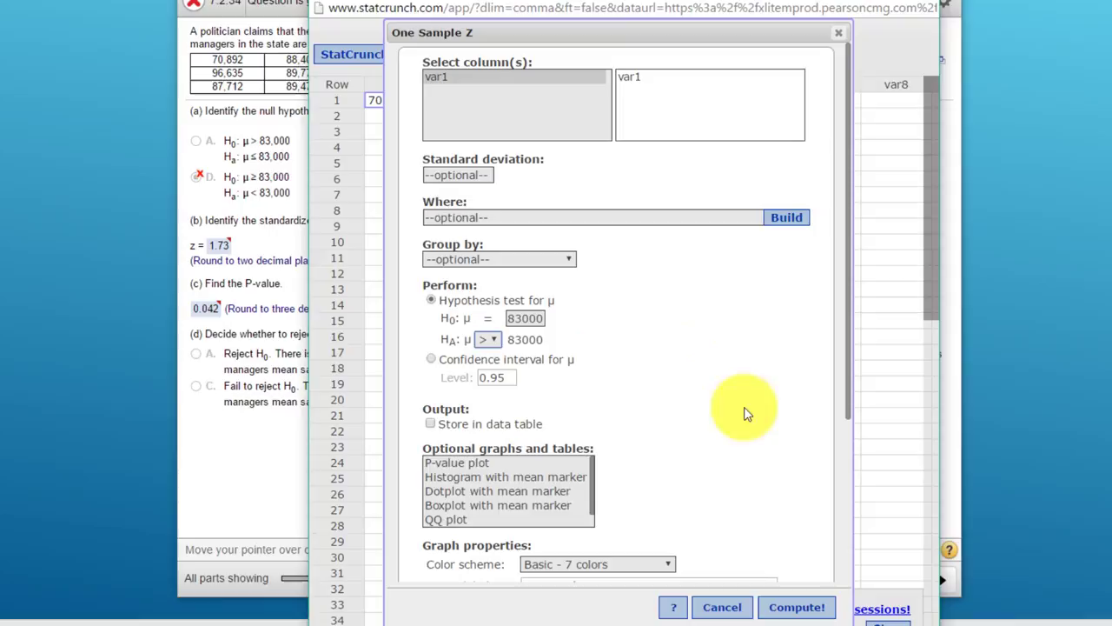
{"action": "left_click", "coordinate": [793, 608]}
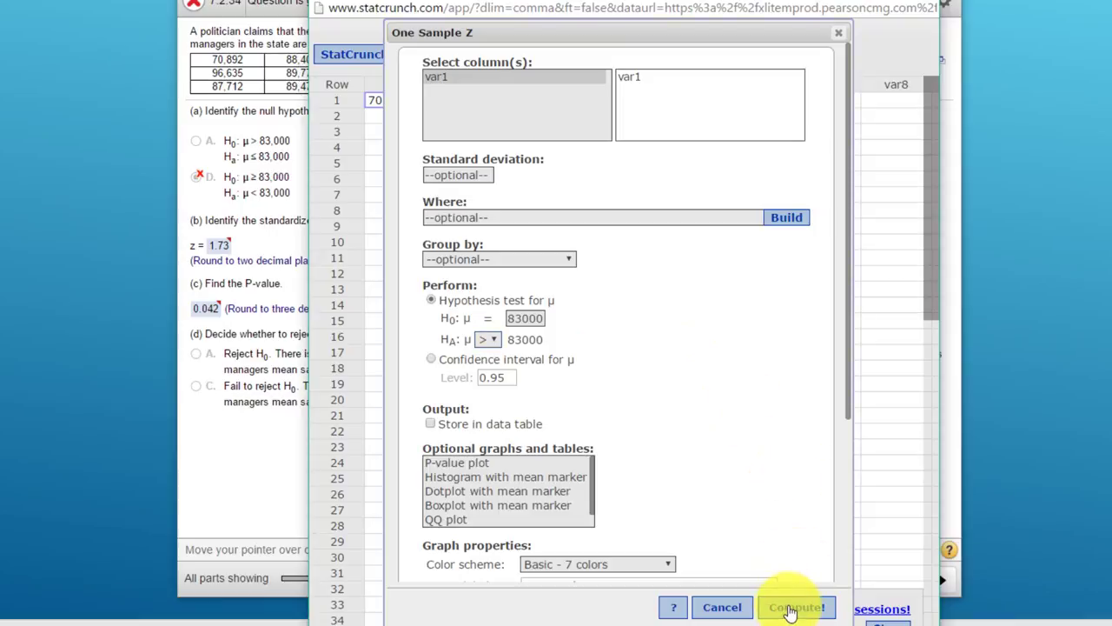
Reposition the Z-test results and switch between them and the homework question to compare.
{"action": "left_click_drag", "start_coordinate": [704, 132], "coordinate": [582, 75]}
{"action": "left_click_drag", "start_coordinate": [600, 4], "coordinate": [709, 3]}
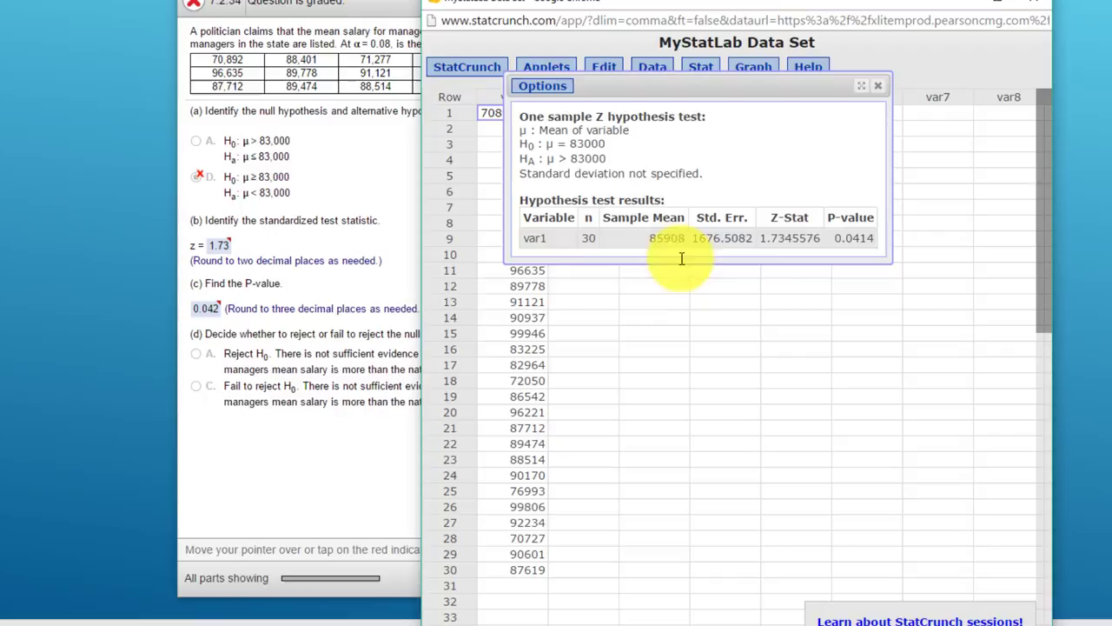
{"action": "left_click", "coordinate": [225, 247]}
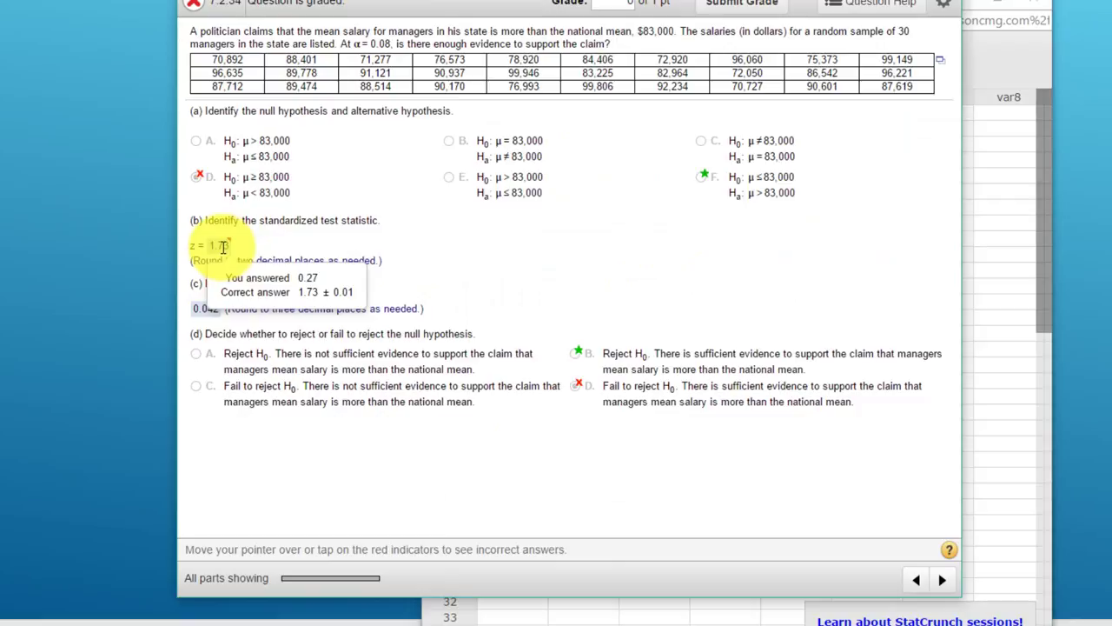
{"action": "left_click", "coordinate": [956, 351]}
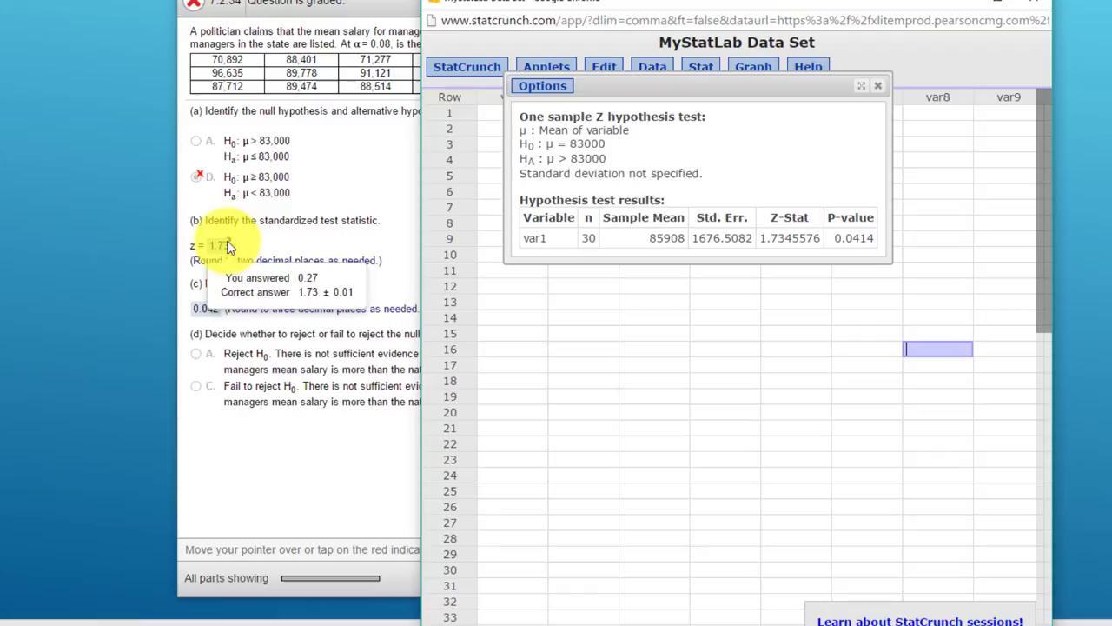
{"action": "left_click", "coordinate": [326, 373]}
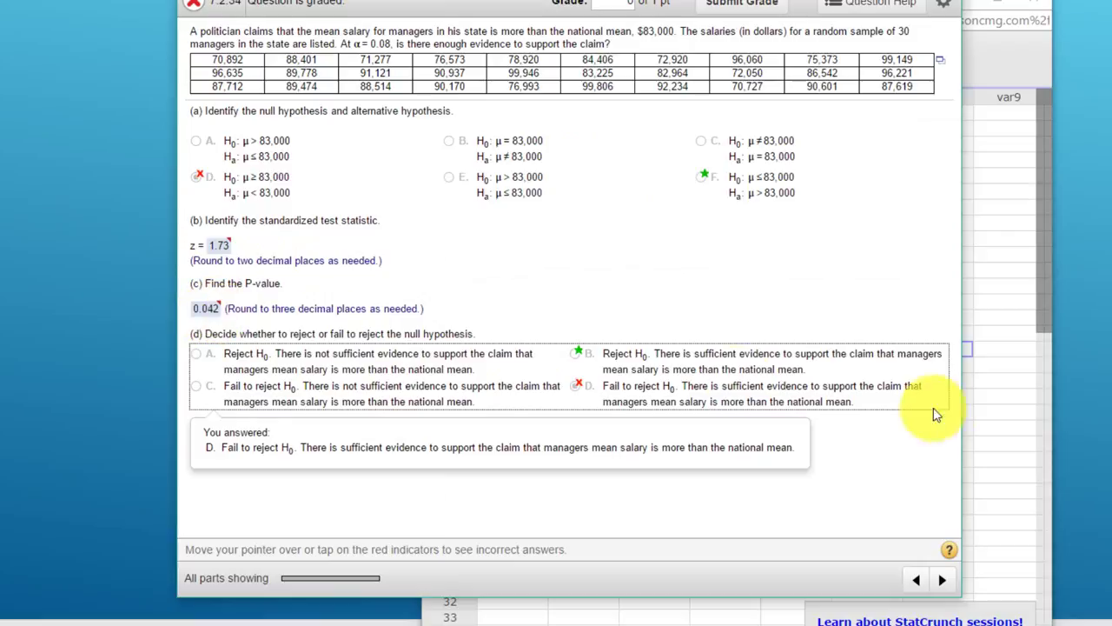
{"action": "left_click", "coordinate": [1001, 406]}
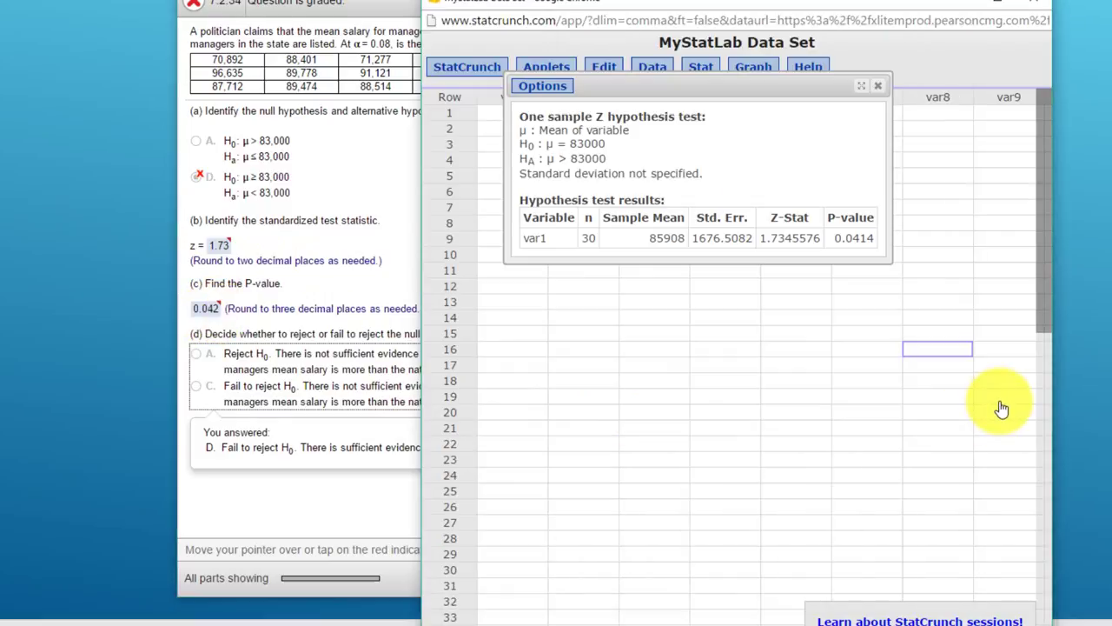
Highlight the P-value 0.0414 in the results table.
{"action": "double_click", "coordinate": [860, 240]}
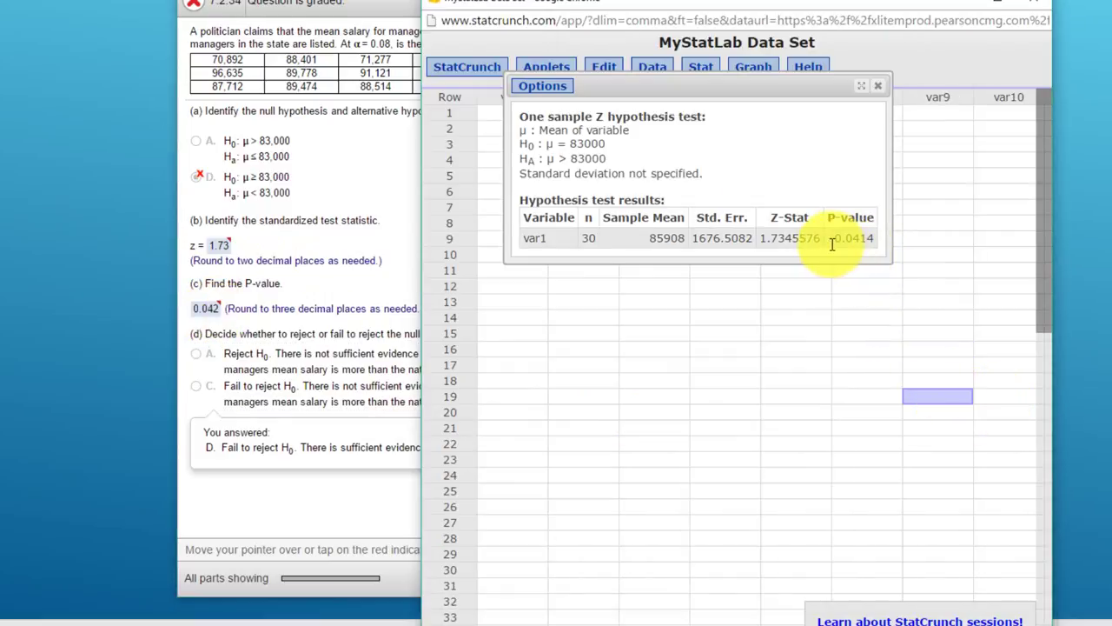
{"action": "left_click", "coordinate": [879, 242]}
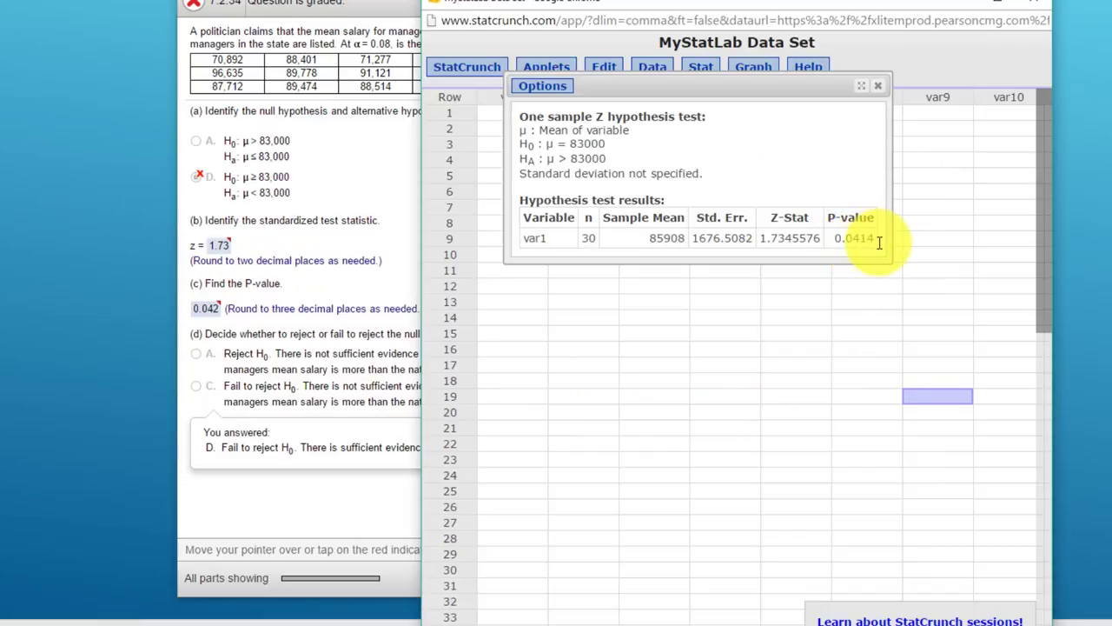
{"action": "left_click", "coordinate": [877, 241]}
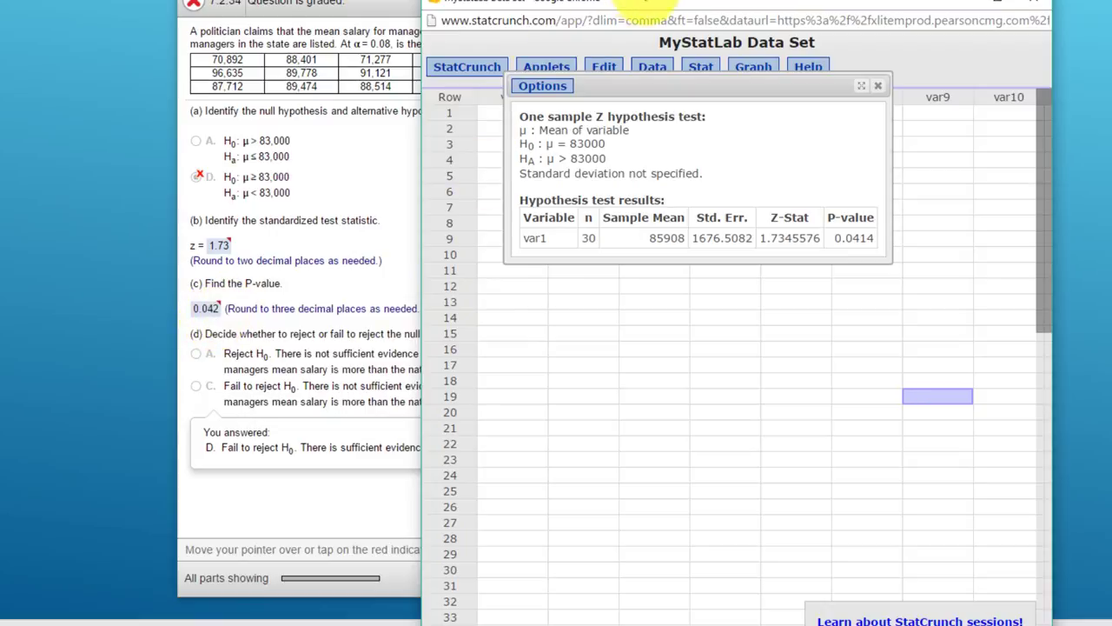
Close the Z test results window.
{"action": "left_click", "coordinate": [962, 4]}
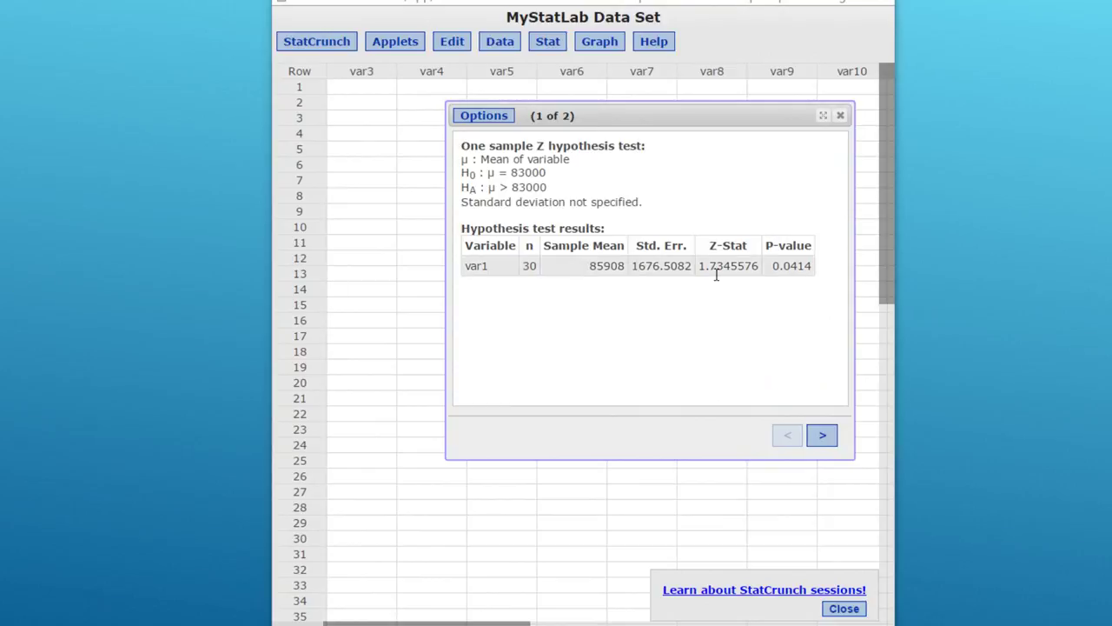
Reopen the Z test settings and add a P-value plot to the output.
{"action": "left_click", "coordinate": [484, 116]}
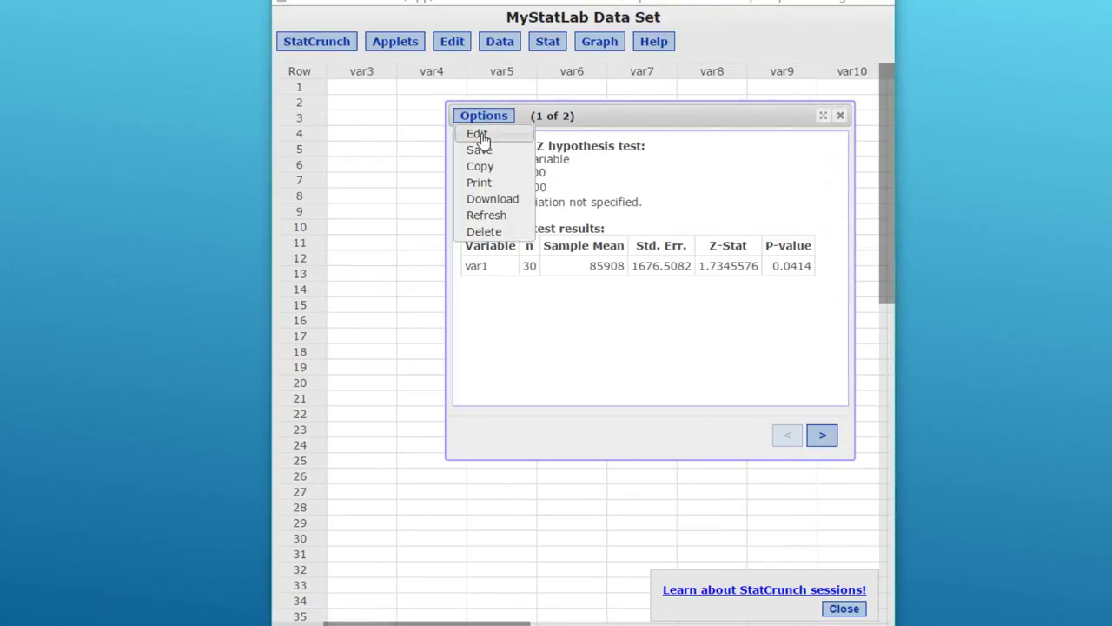
{"action": "left_click", "coordinate": [478, 135]}
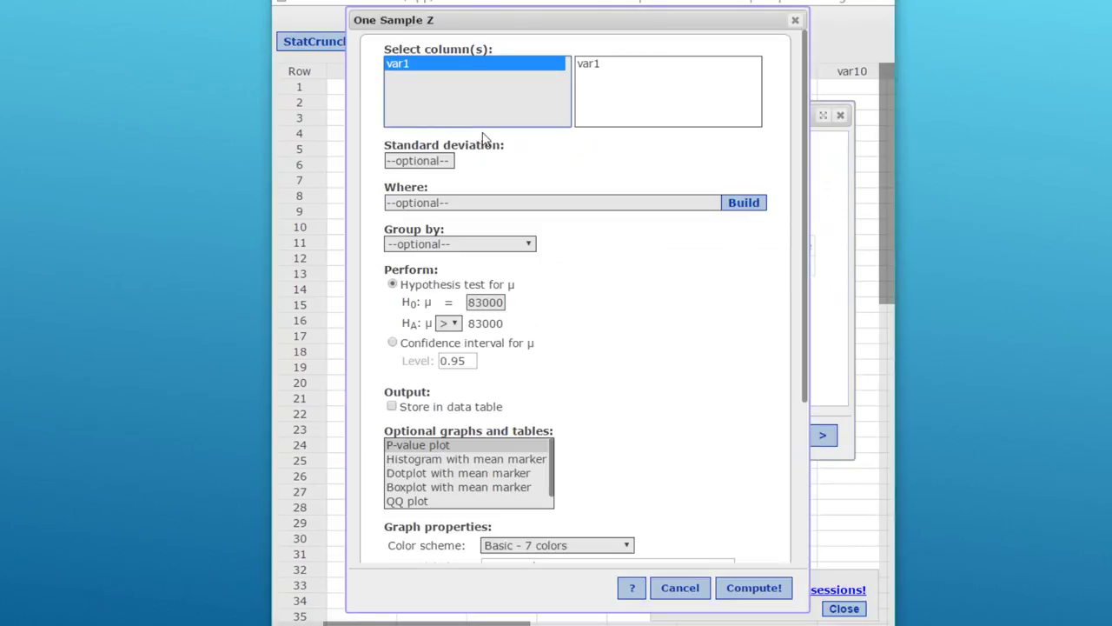
{"action": "left_click", "coordinate": [449, 446]}
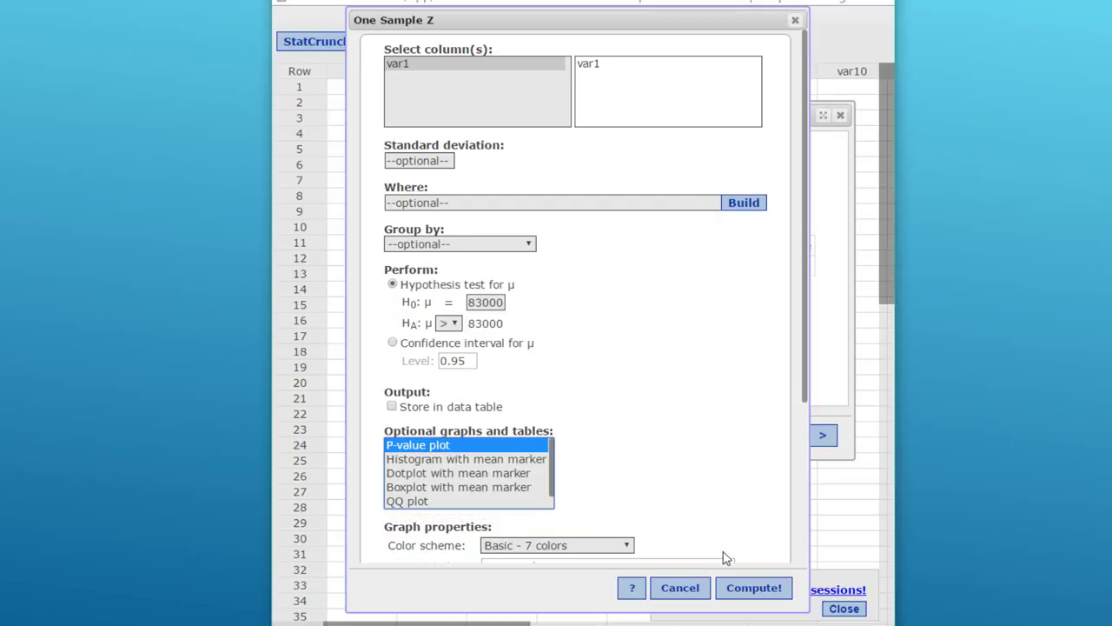
Recompute the test and view the P-value plot shading beyond Z = 1.7346 (P = 0.0414).
{"action": "left_click", "coordinate": [747, 591]}
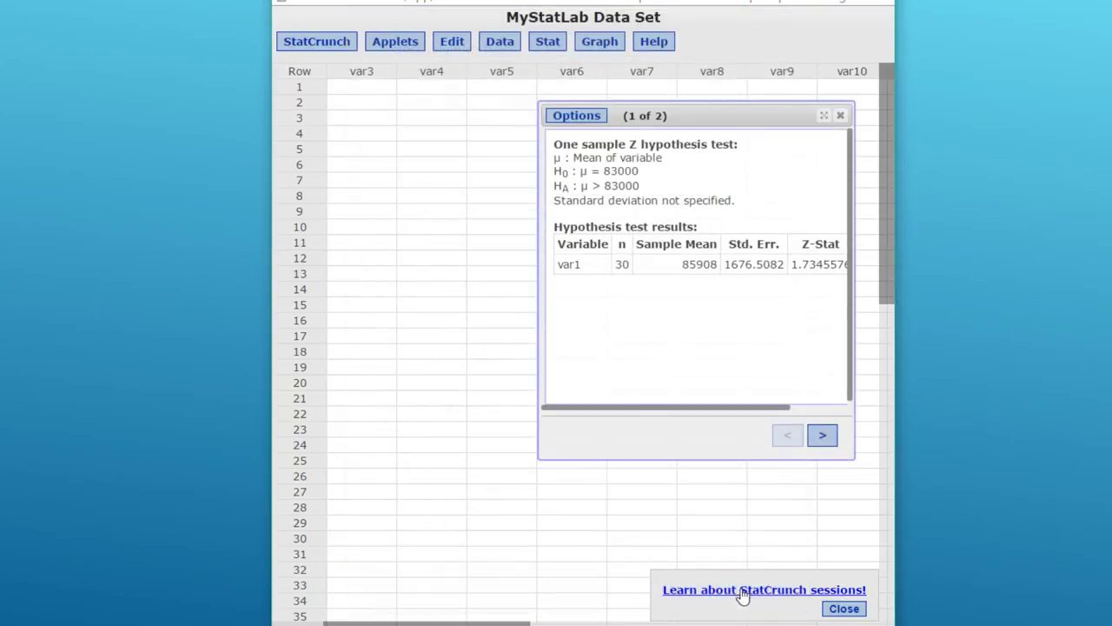
{"action": "left_click_drag", "start_coordinate": [676, 113], "coordinate": [440, 104]}
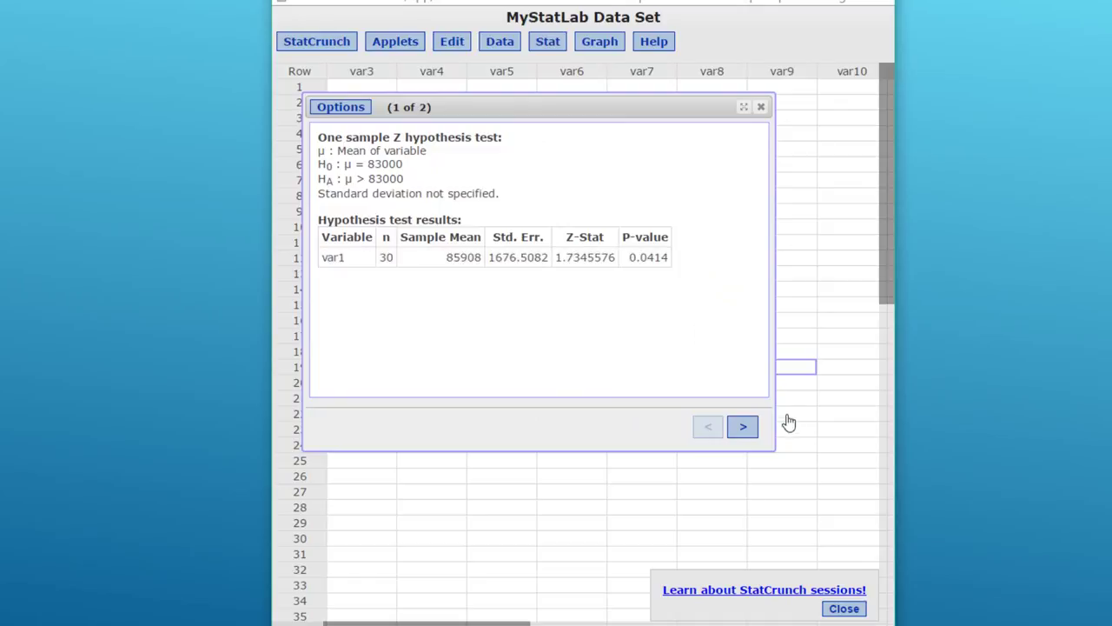
{"action": "left_click", "coordinate": [743, 430]}
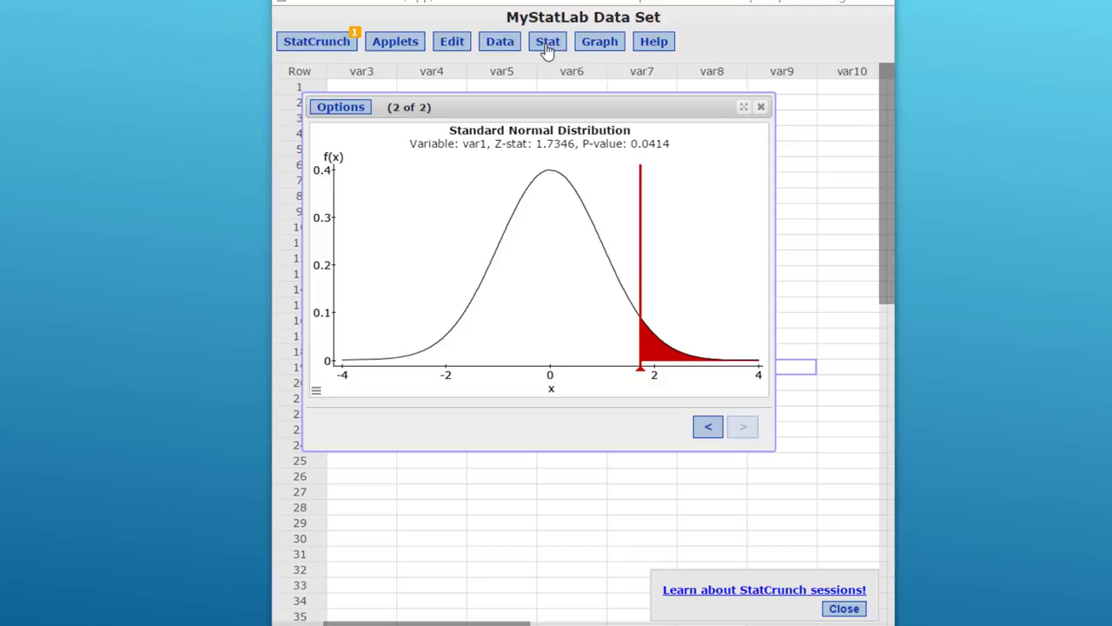
Use the Normal calculator with P(X ≥ x) = .08 to get critical value 1.4050716.
{"action": "left_click", "coordinate": [547, 48]}
{"action": "mouse_move", "coordinate": [553, 65]}
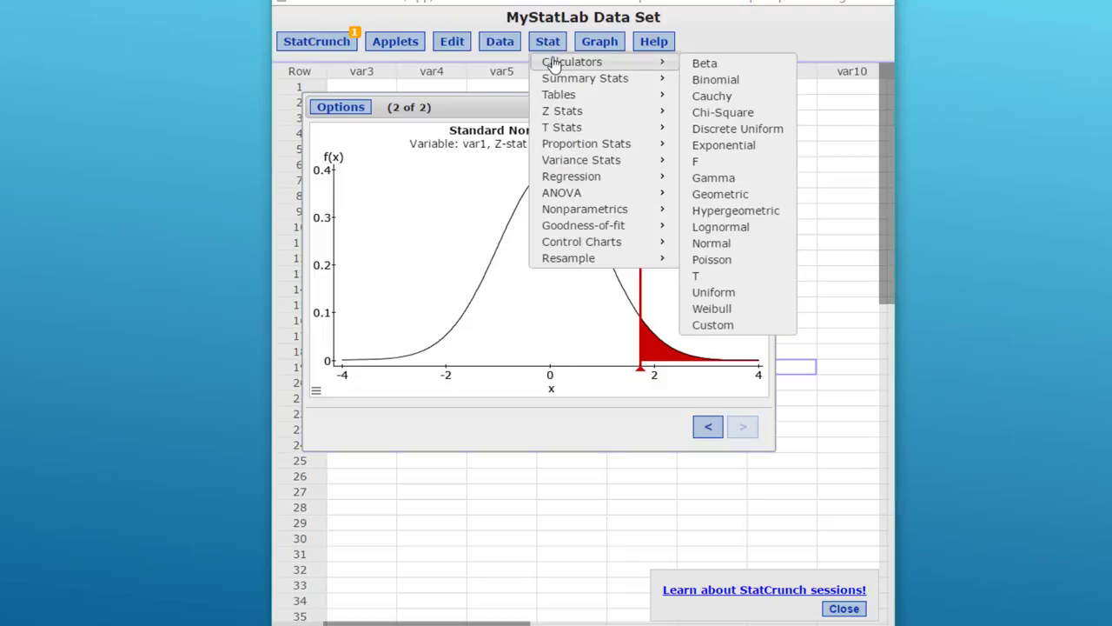
{"action": "left_click", "coordinate": [734, 244]}
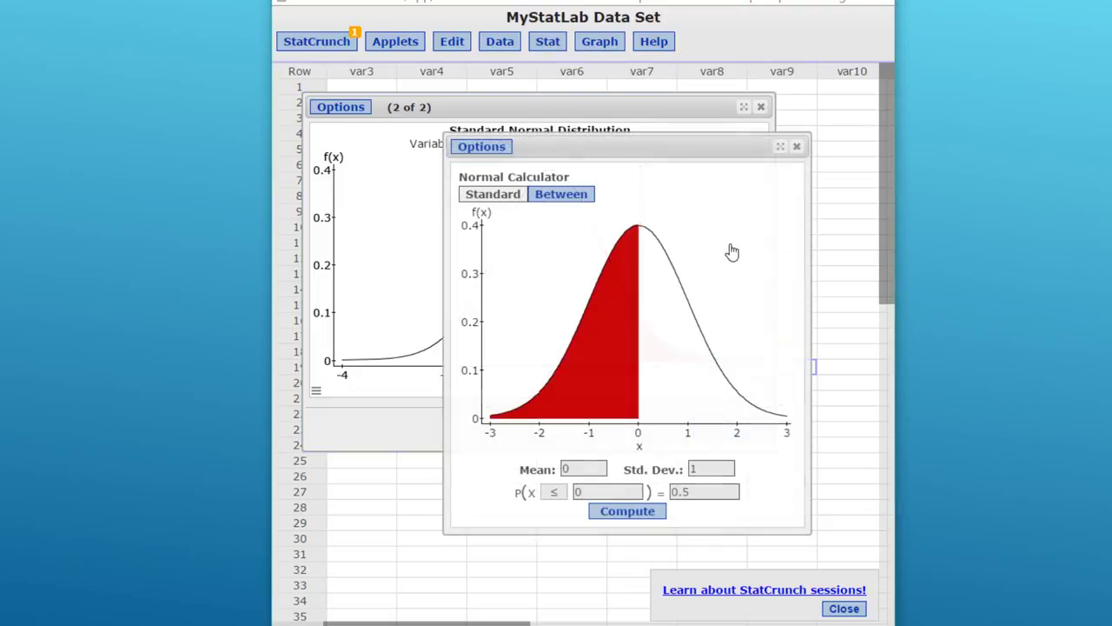
{"action": "left_click_drag", "start_coordinate": [628, 146], "coordinate": [536, 84]}
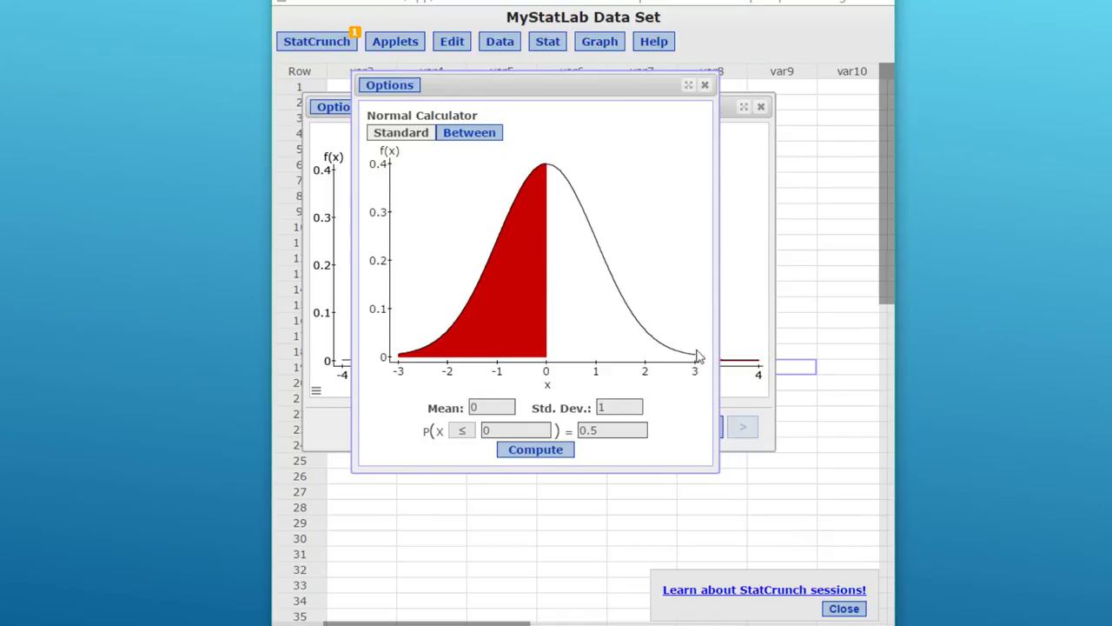
{"action": "left_click", "coordinate": [467, 439]}
{"action": "left_click", "coordinate": [465, 457]}
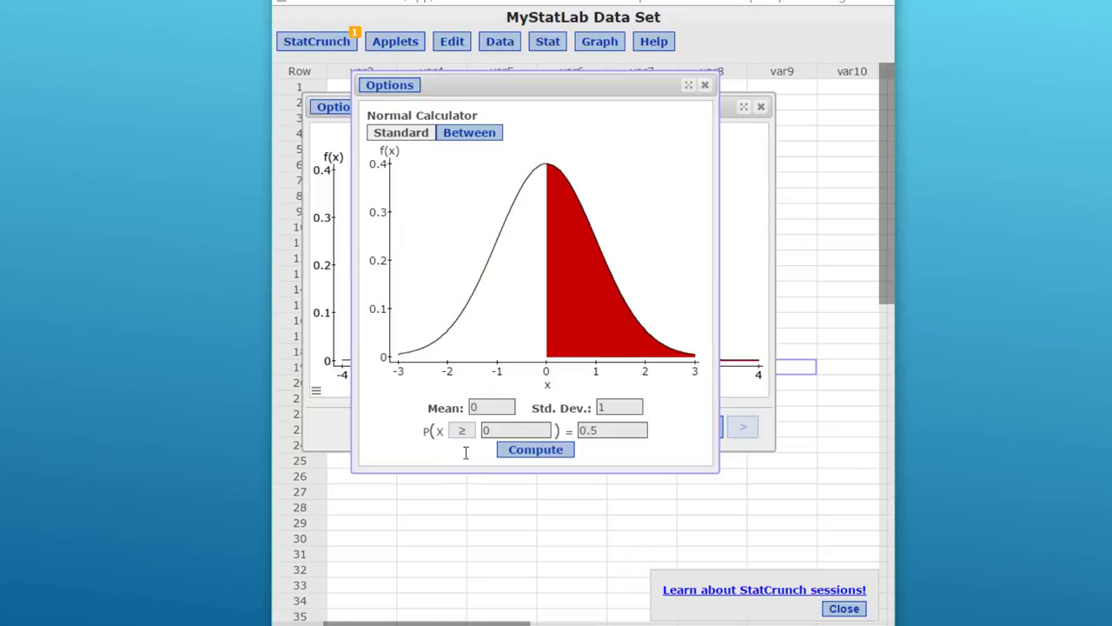
{"action": "left_click_drag", "start_coordinate": [619, 431], "coordinate": [543, 426]}
{"action": "type", "text": ".0"}
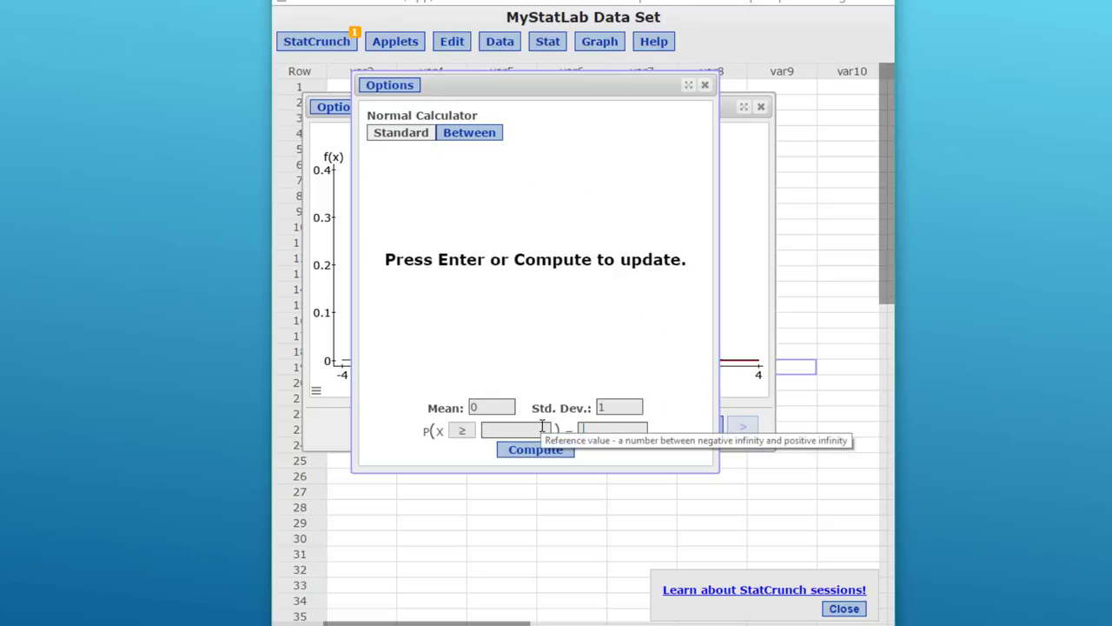
{"action": "type", "text": "8"}
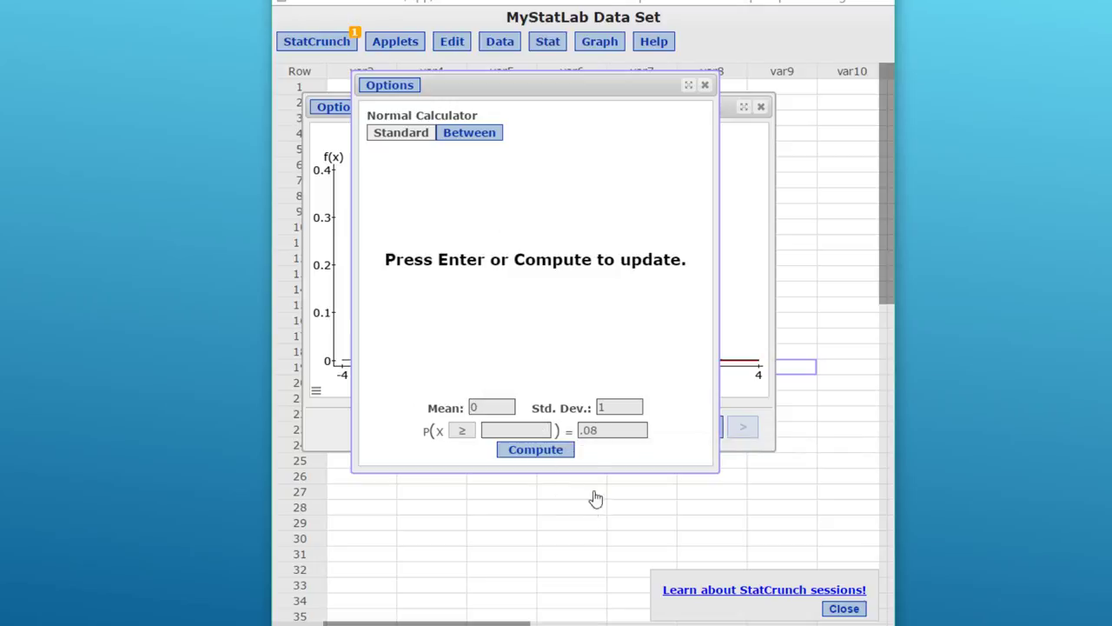
{"action": "left_click", "coordinate": [626, 431]}
{"action": "left_click", "coordinate": [555, 451]}
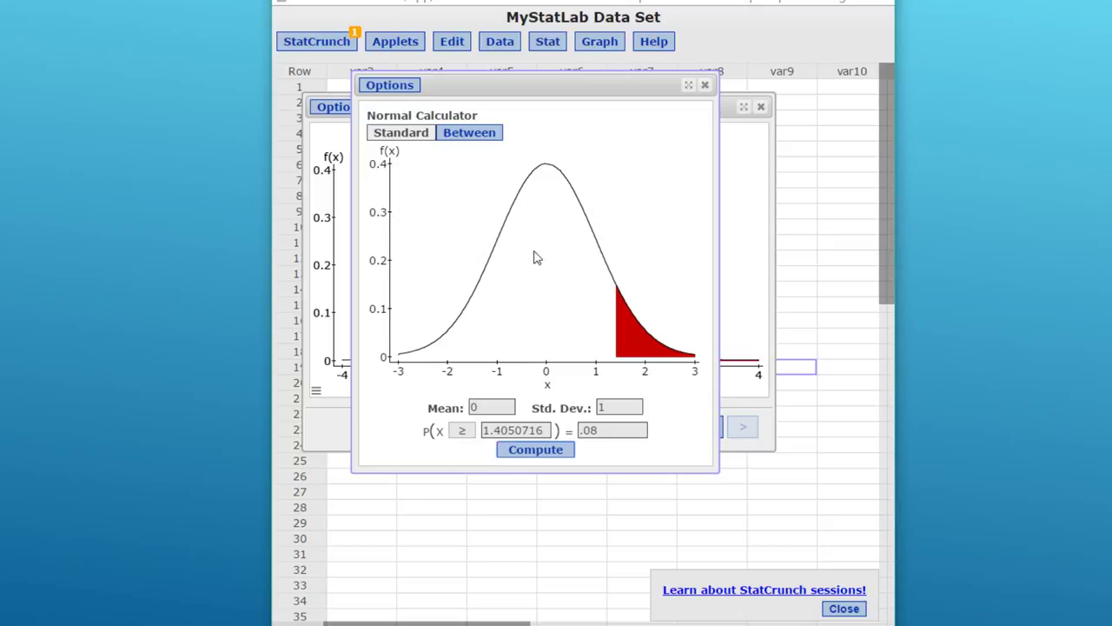
Widen the data window and place the P-value plot and Normal calculator side by side.
{"action": "left_click_drag", "start_coordinate": [537, 84], "coordinate": [475, 248]}
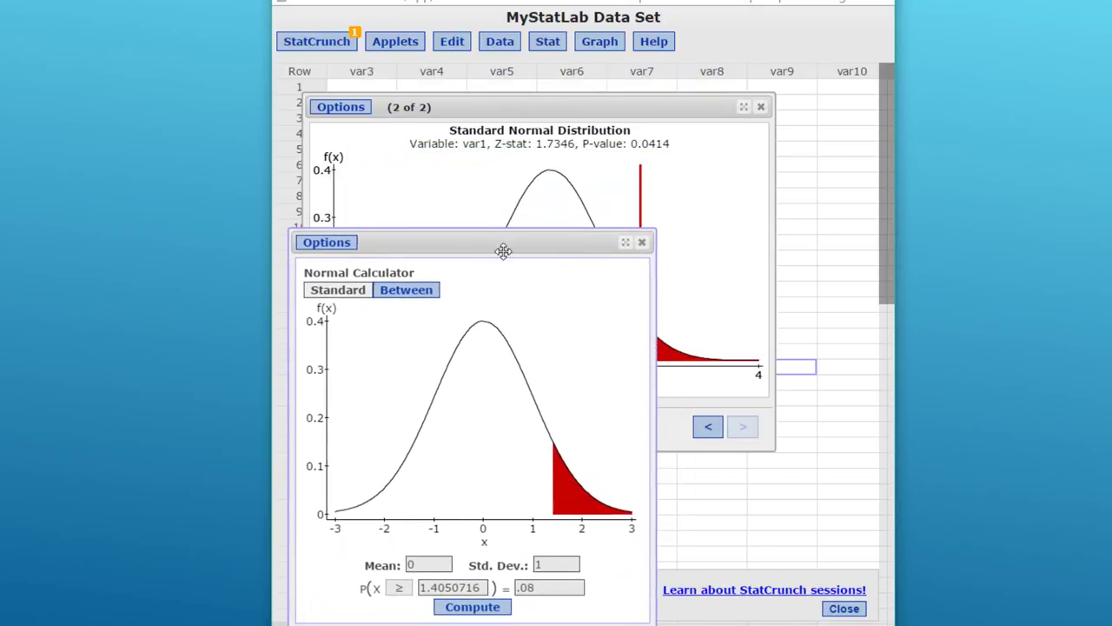
{"action": "left_click_drag", "start_coordinate": [911, 345], "coordinate": [978, 331]}
{"action": "left_click_drag", "start_coordinate": [608, 95], "coordinate": [873, 71]}
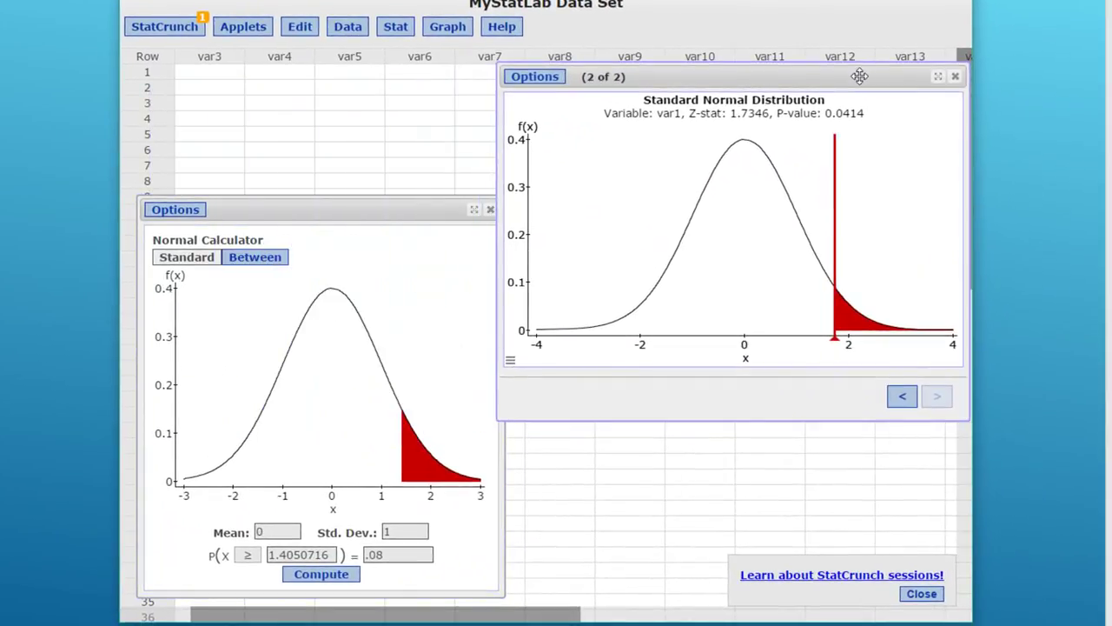
{"action": "left_click_drag", "start_coordinate": [388, 212], "coordinate": [355, 59]}
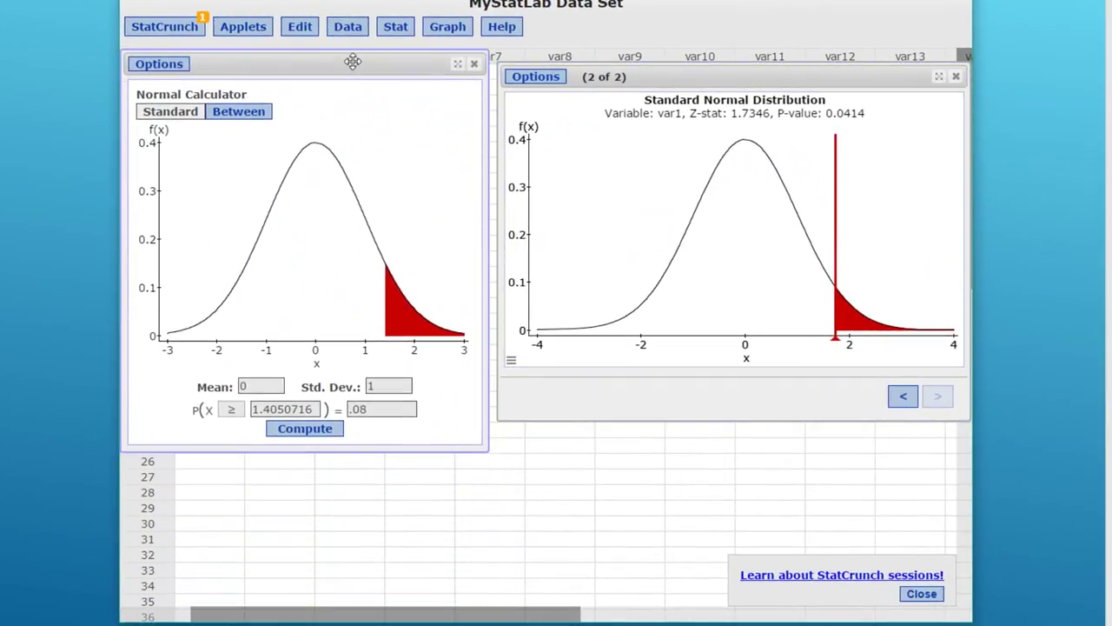